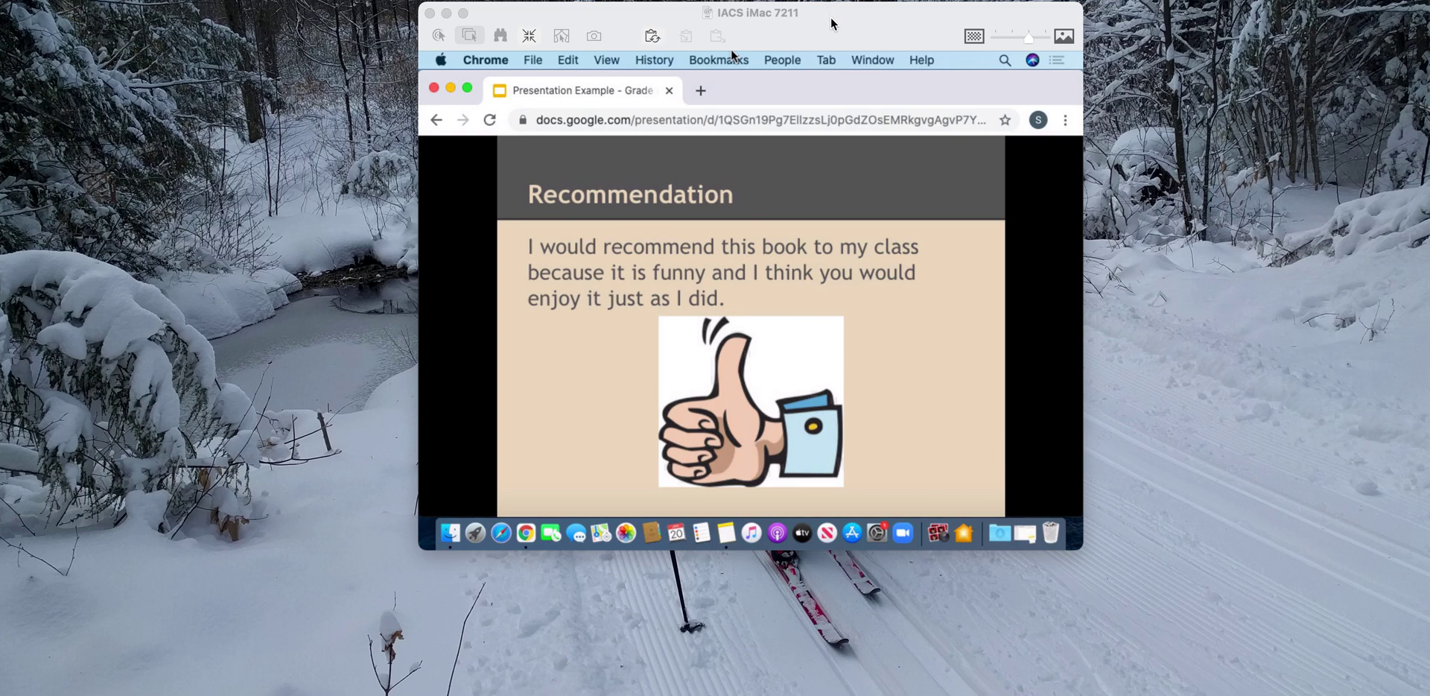
click(830, 18)
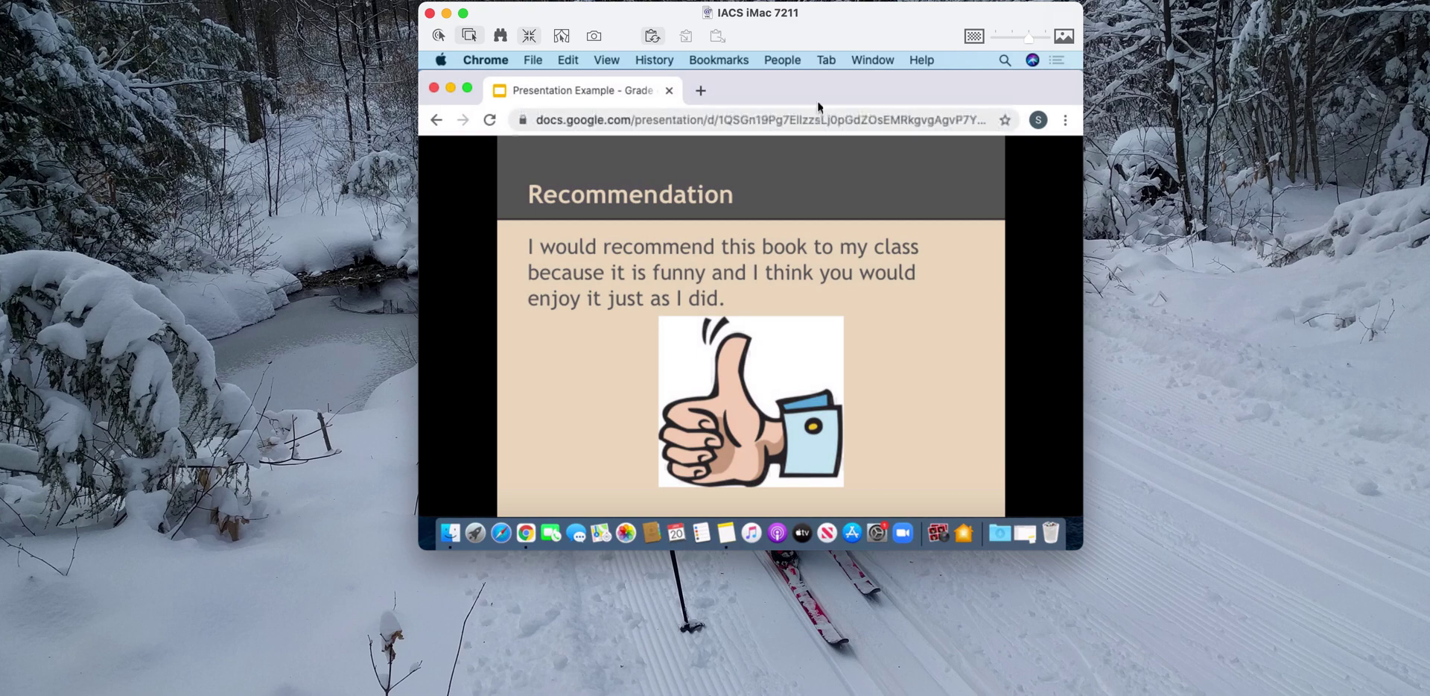
mouse_move(785, 83)
mouse_down()
mouse_move(789, 233)
mouse_move(894, 345)
mouse_move(780, 456)
mouse_move(623, 387)
mouse_move(808, 159)
mouse_move(837, 105)
mouse_move(812, 89)
mouse_up()
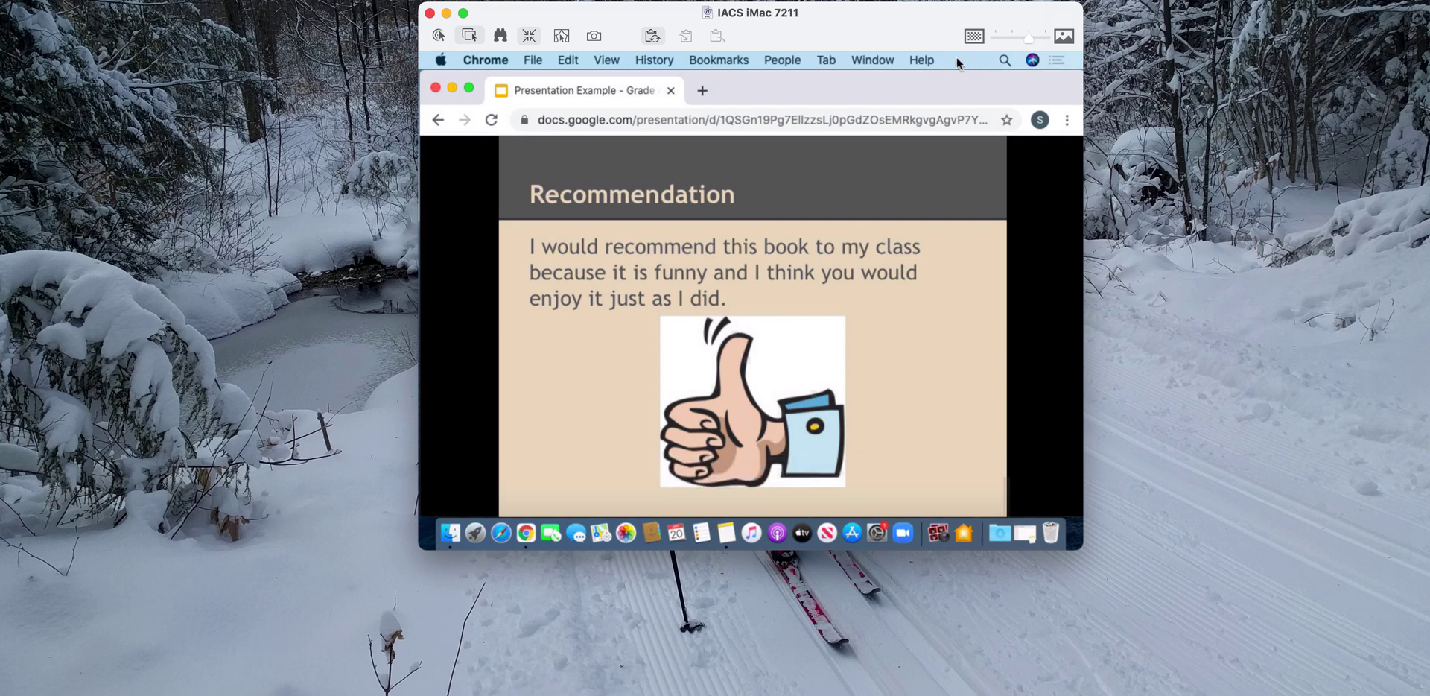
click(1058, 59)
click(1058, 59)
click(1058, 60)
click(1058, 60)
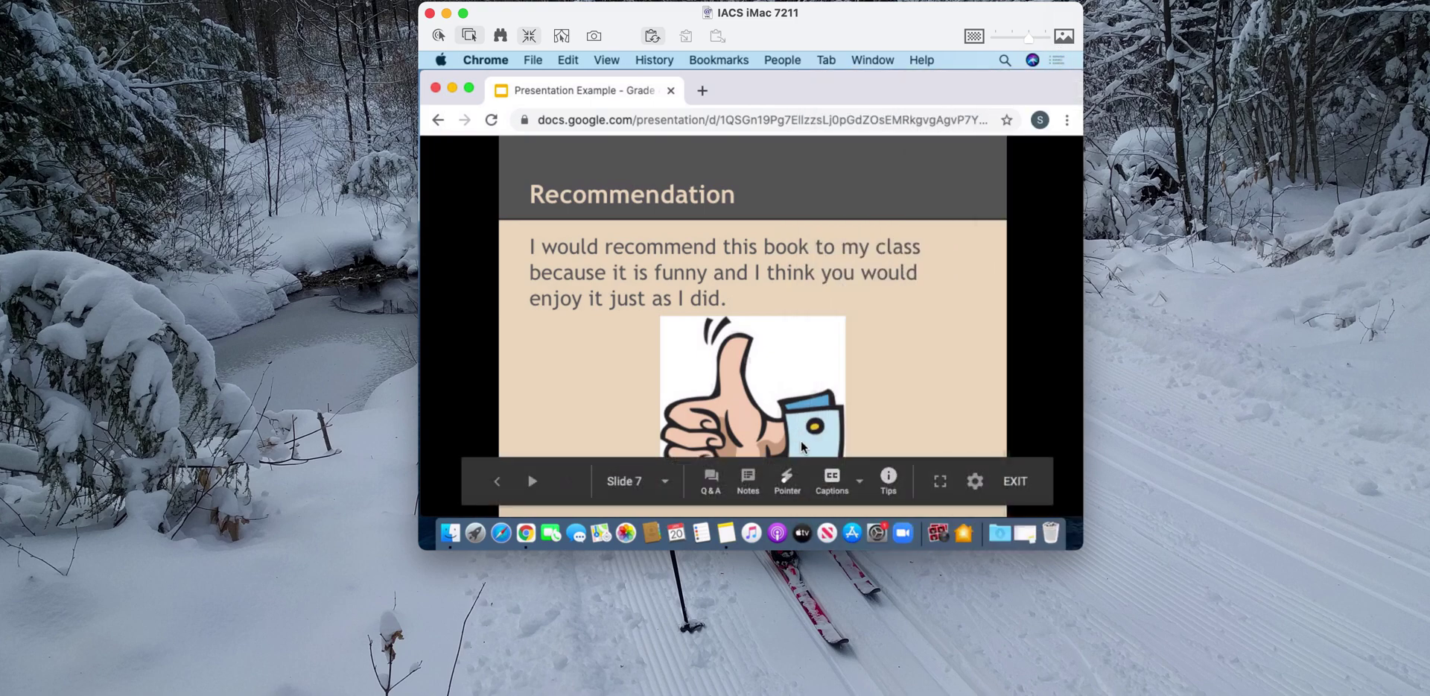
Open the Displays pane of System Preferences and optimize the mirrored display for iMac instead of the EPSON PJ.
click(876, 532)
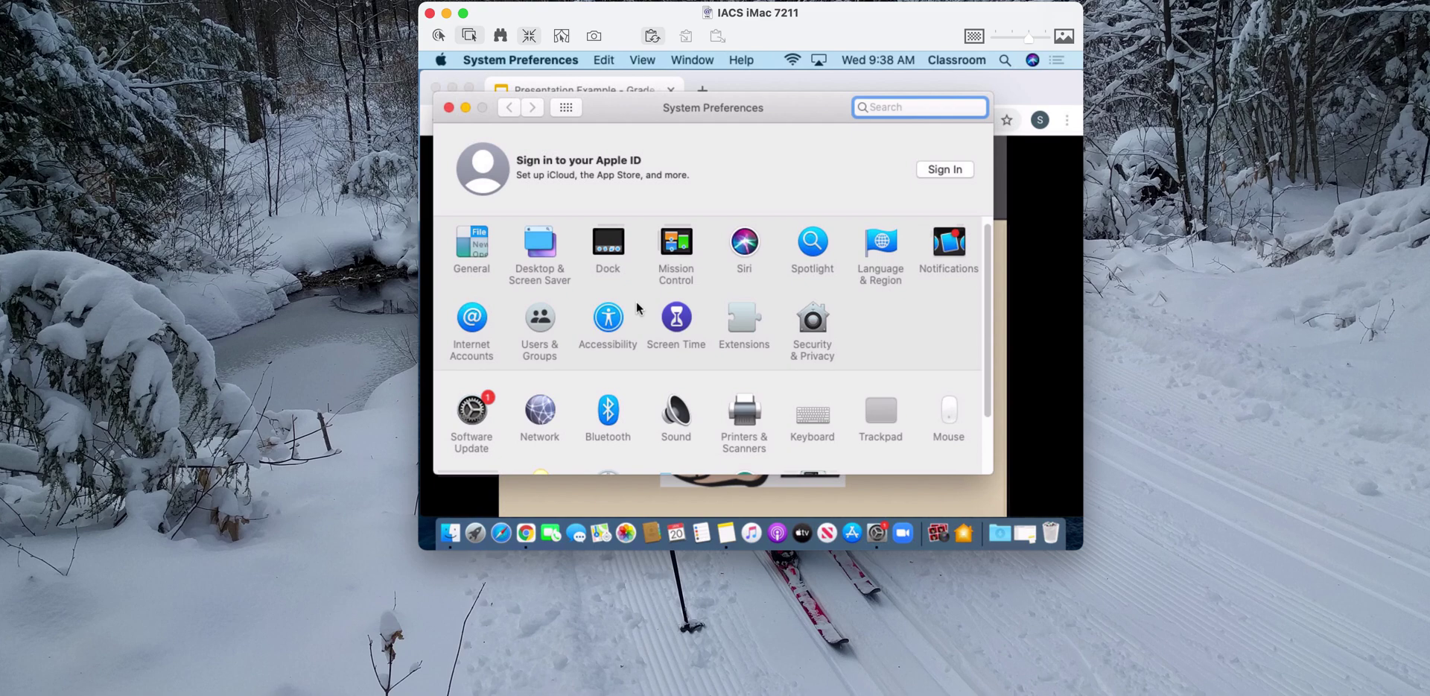
scroll(637, 305, down, 2)
scroll(637, 306, down, 2)
click(480, 419)
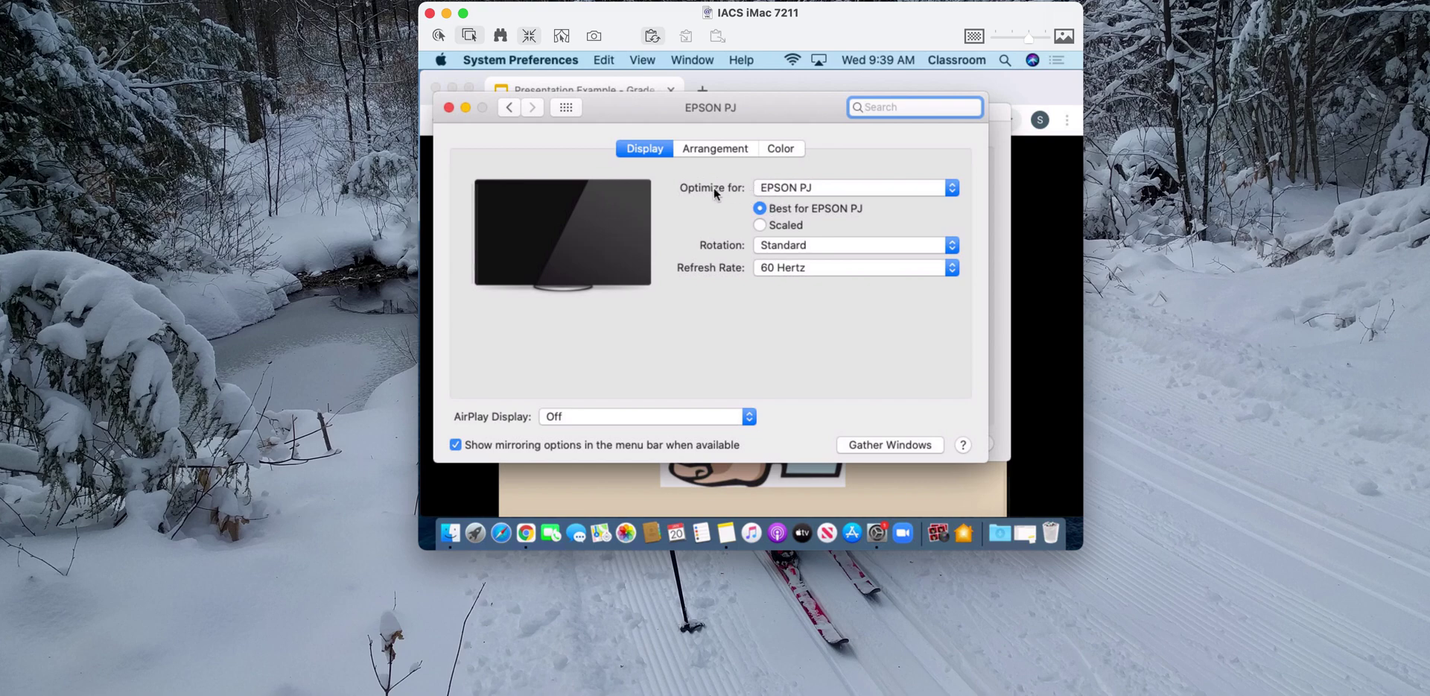
click(770, 185)
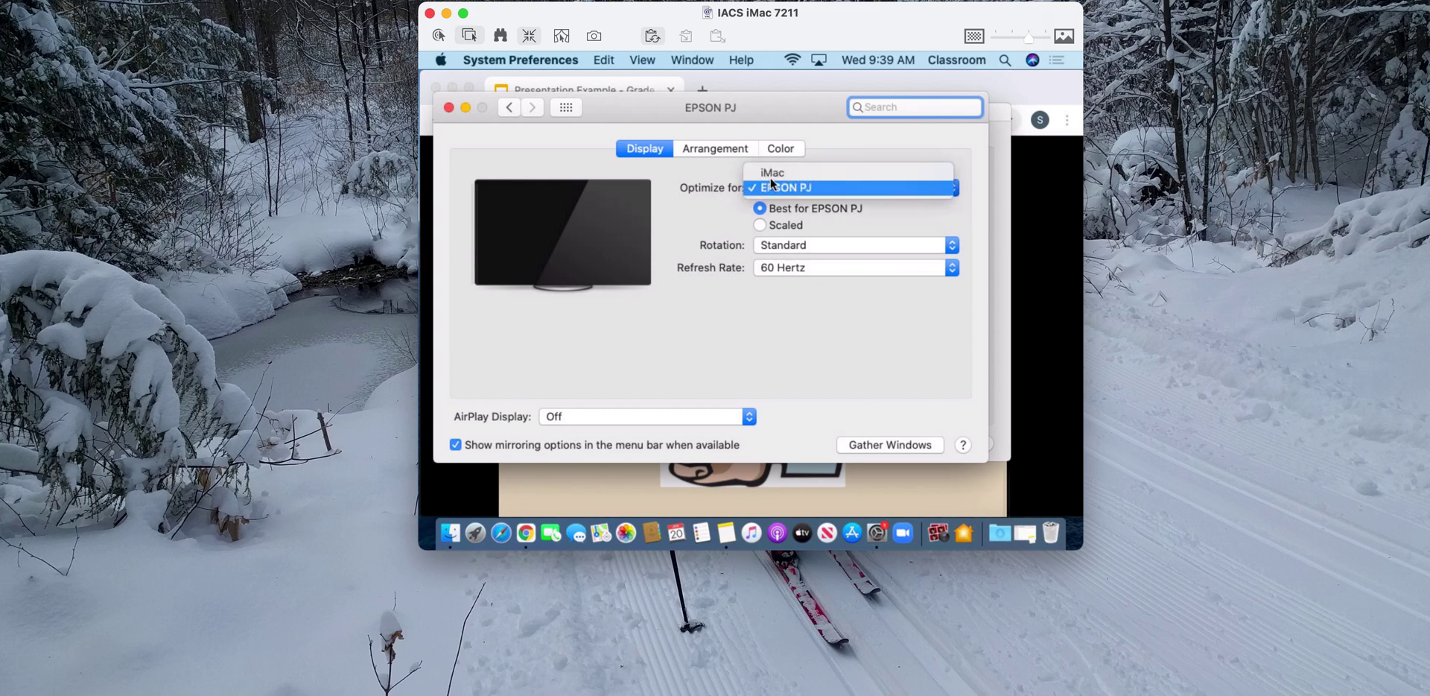
click(770, 173)
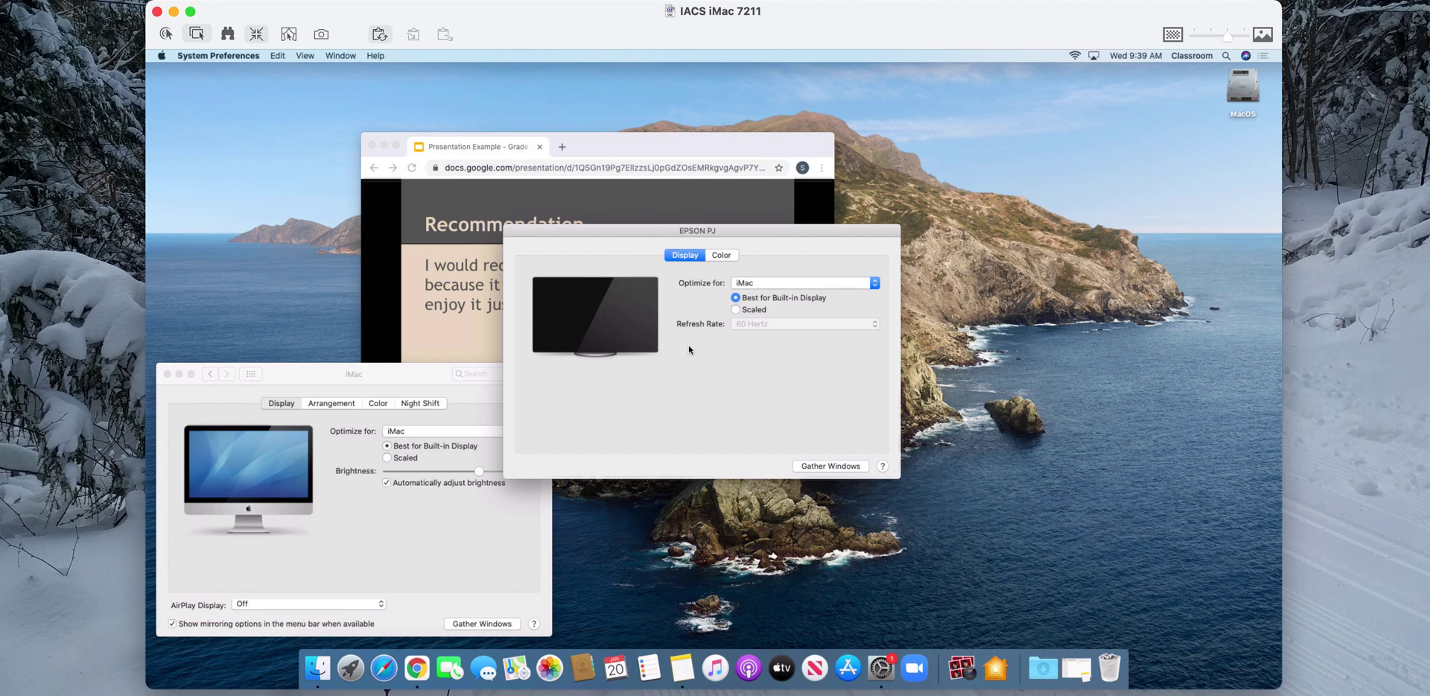
Check the available display mirroring options and close the Displays preferences.
click(1095, 55)
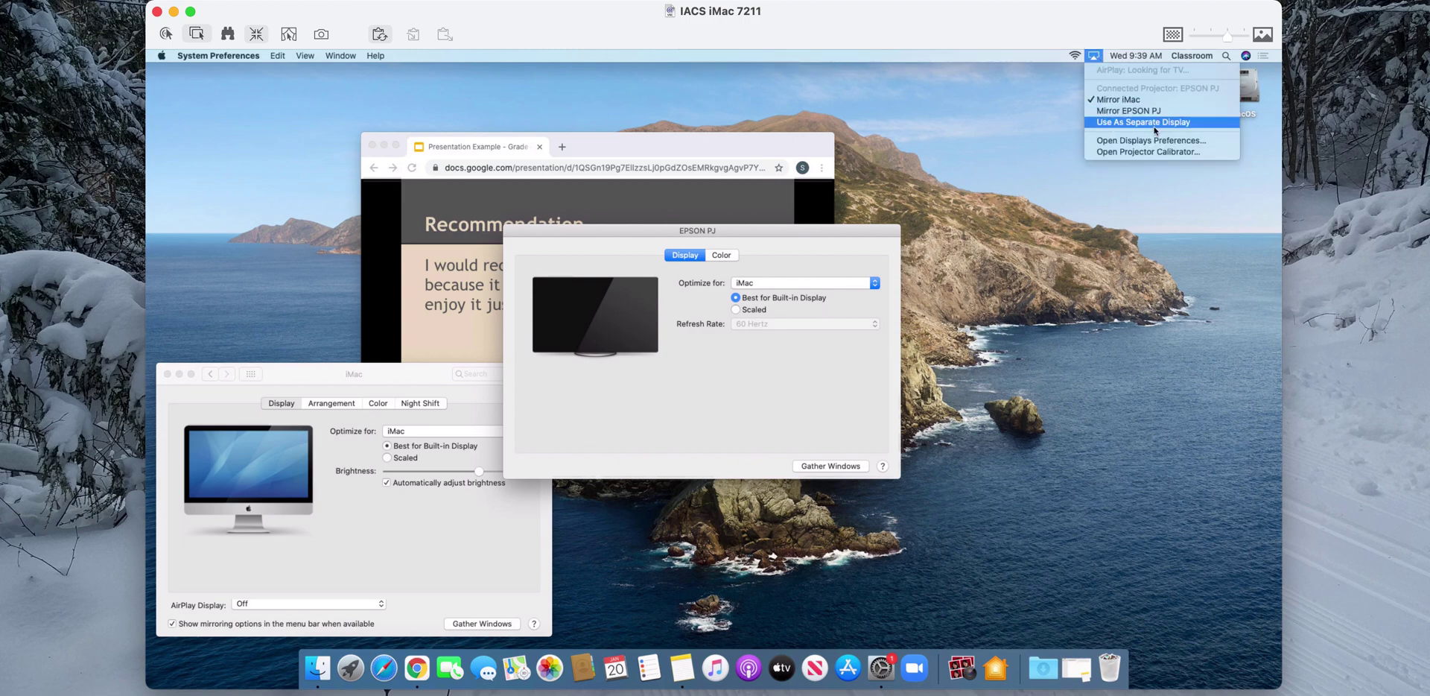
click(1027, 133)
click(636, 229)
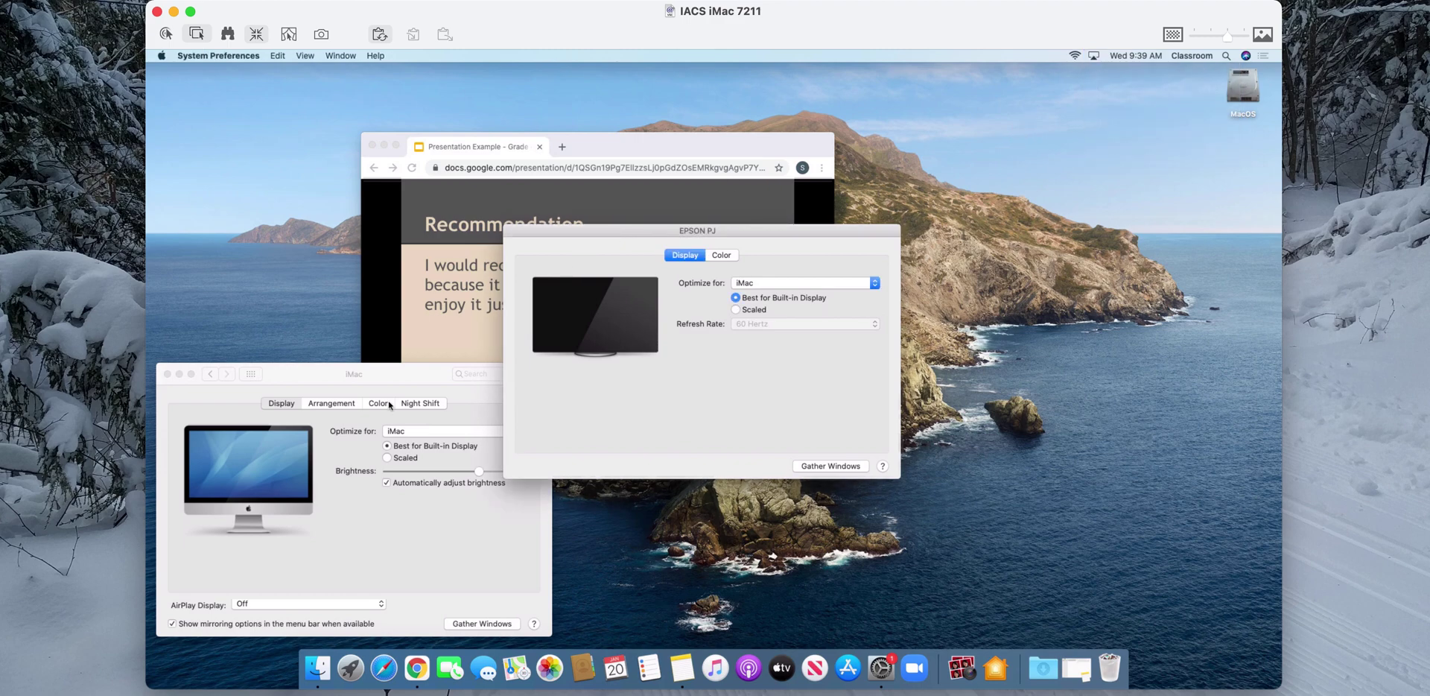
drag(285, 377, 361, 299)
click(242, 296)
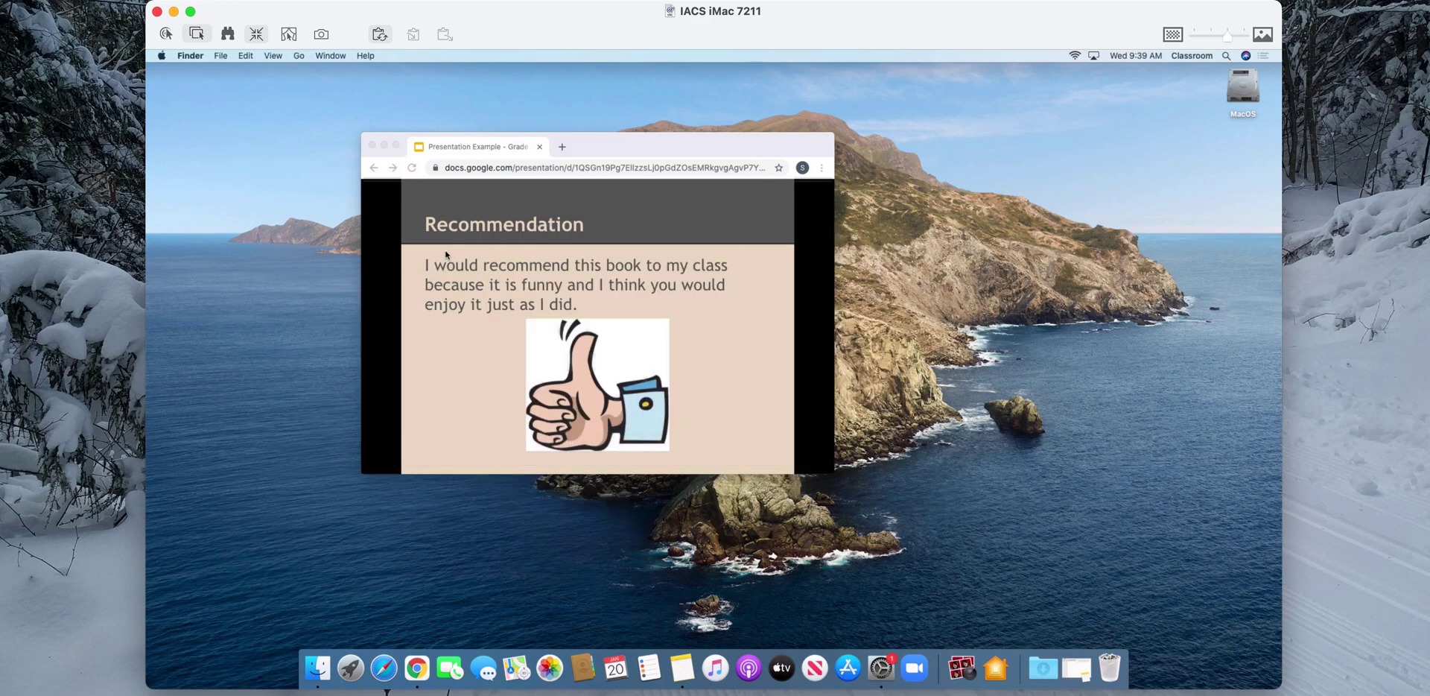
Reposition the presentation's browser window on the desktop, then enlarge it to fill the screen and restore its size.
drag(619, 144, 583, 117)
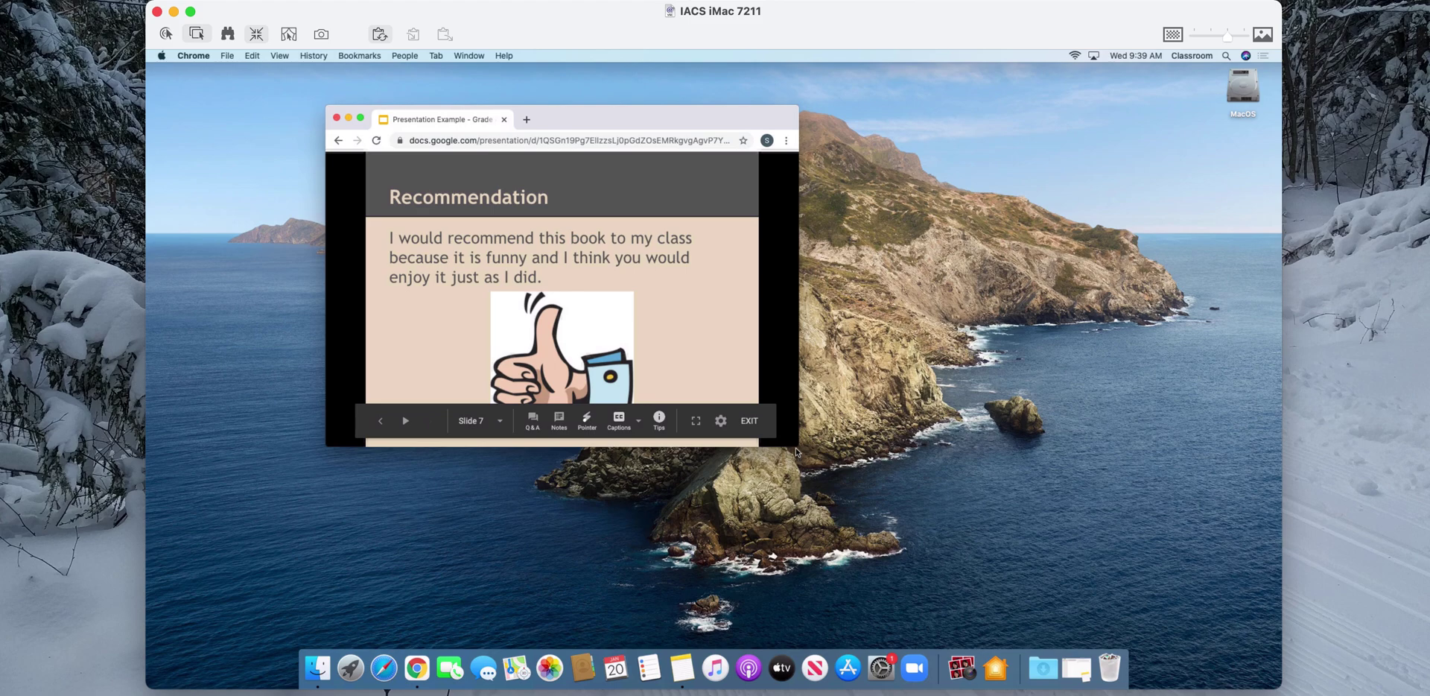
drag(645, 120, 747, 169)
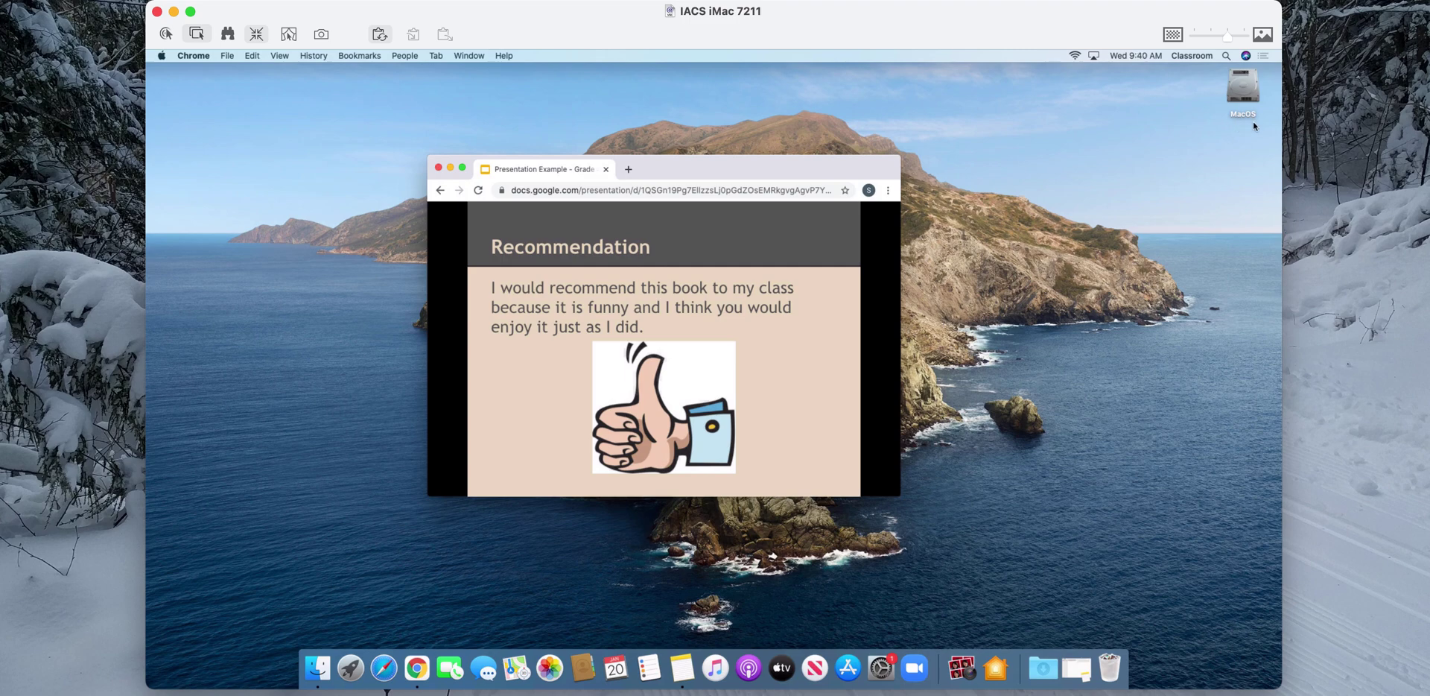
double_click(707, 163)
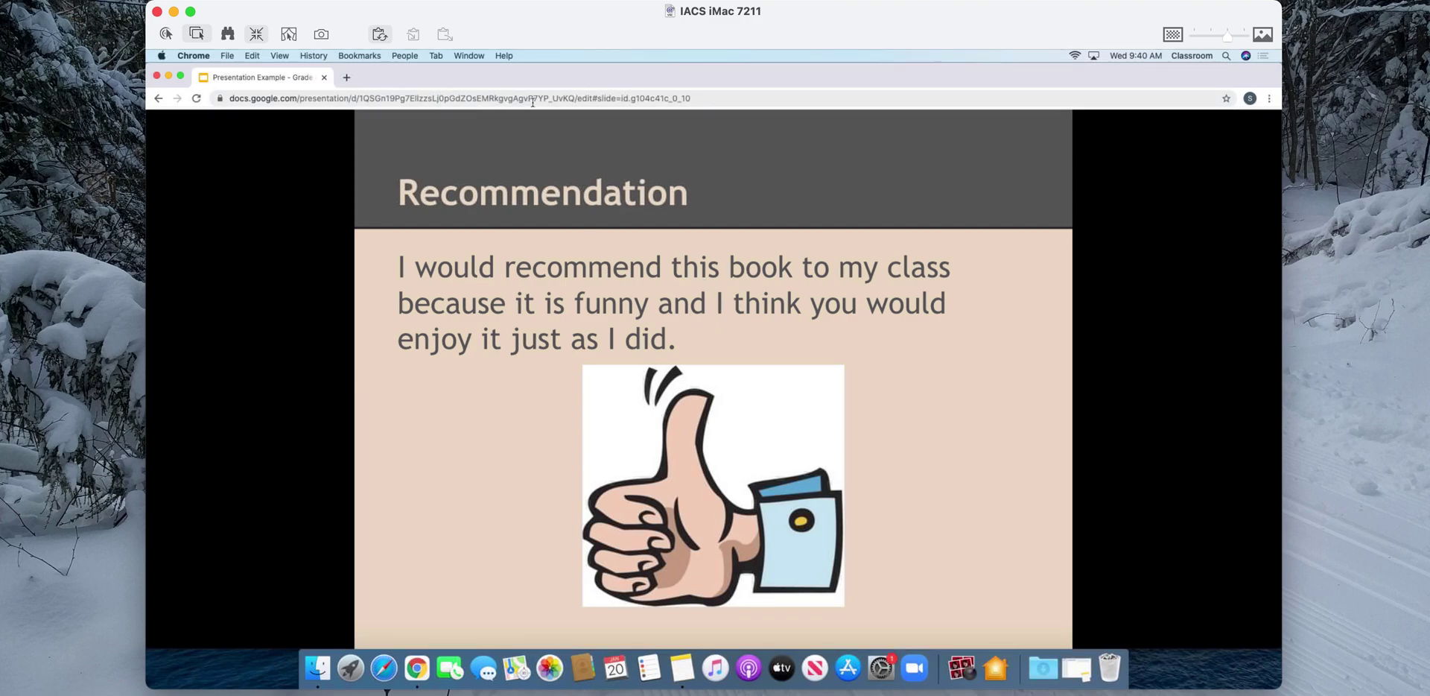
key(ctrl+super+f)
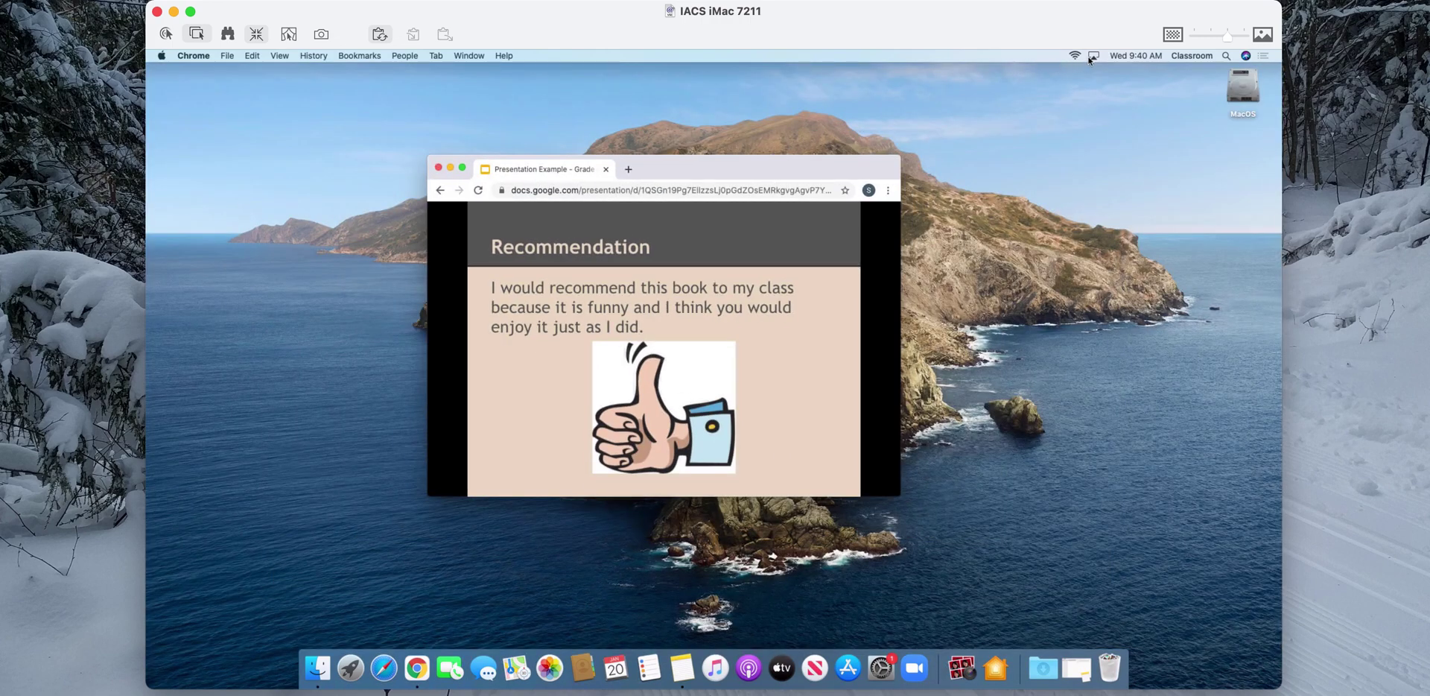
Switch the display mirroring to Mirror EPSON PJ.
click(1092, 57)
click(1093, 57)
click(1093, 55)
click(1081, 117)
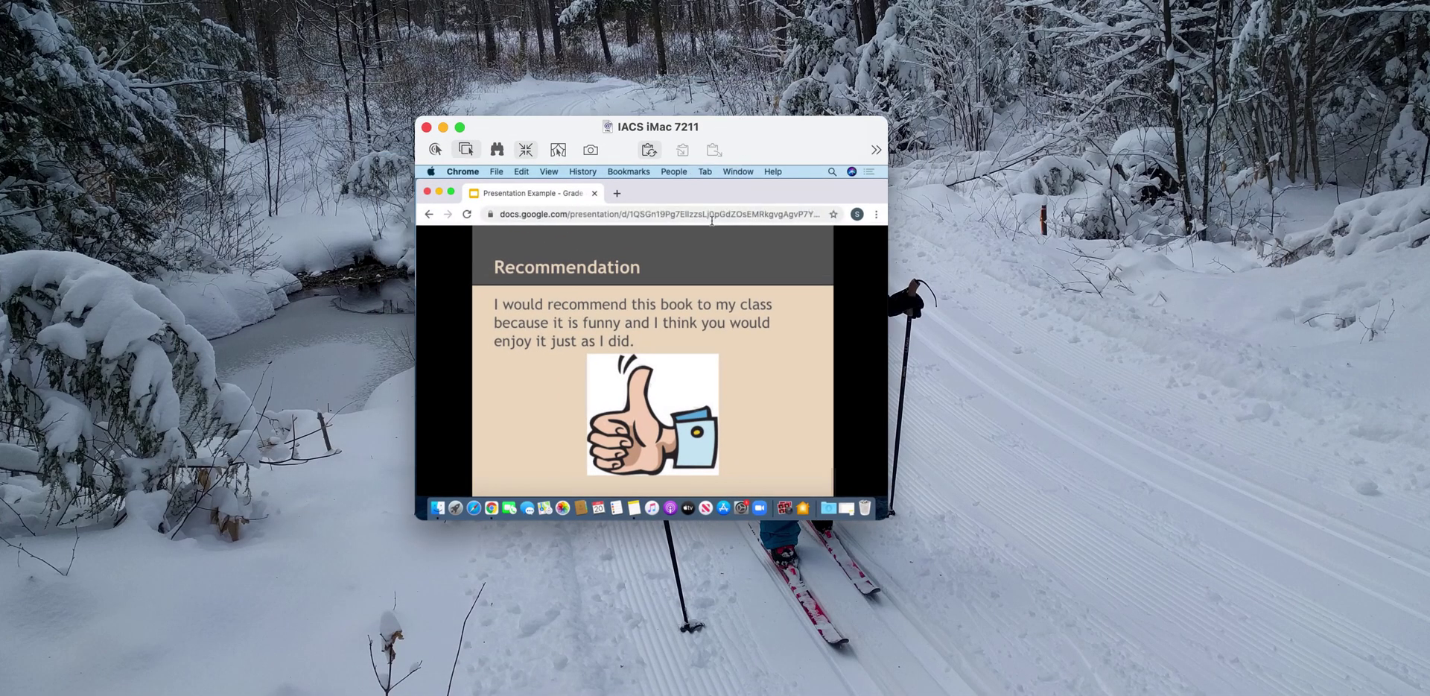
click(466, 174)
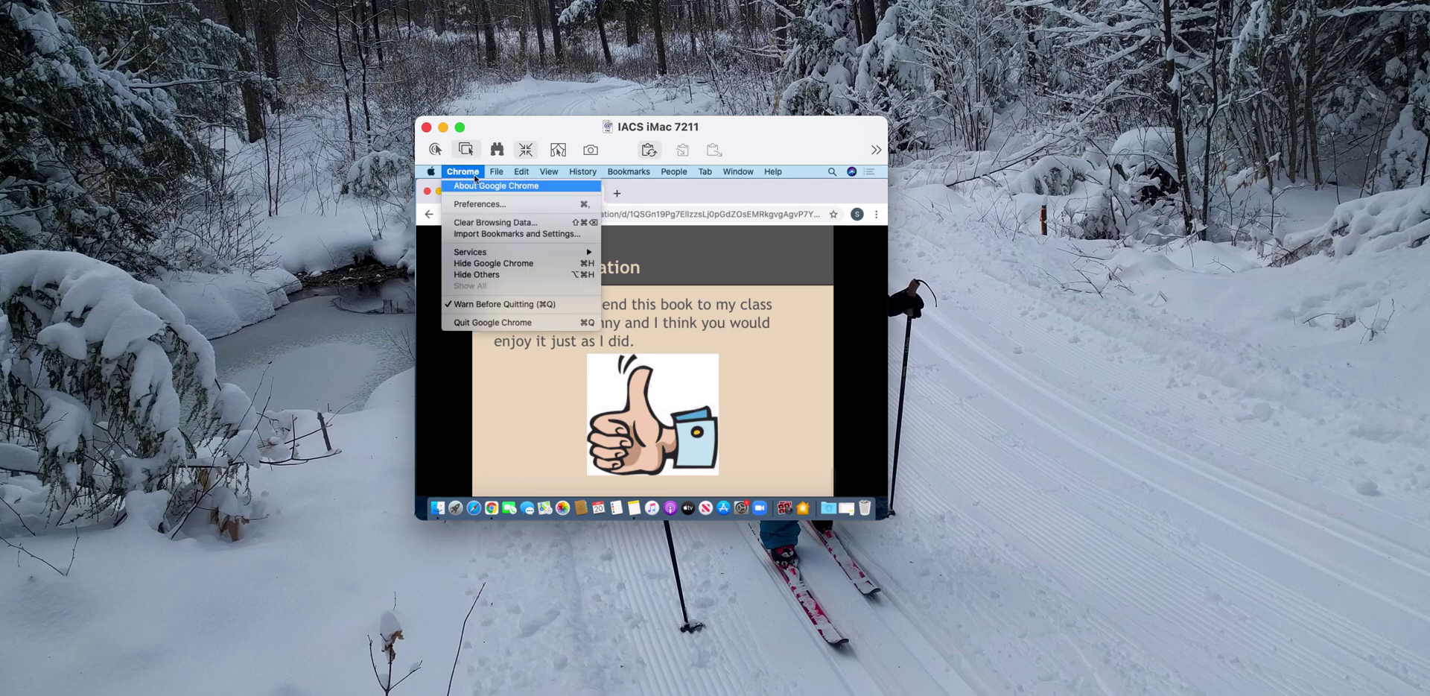
click(494, 171)
click(494, 171)
click(529, 171)
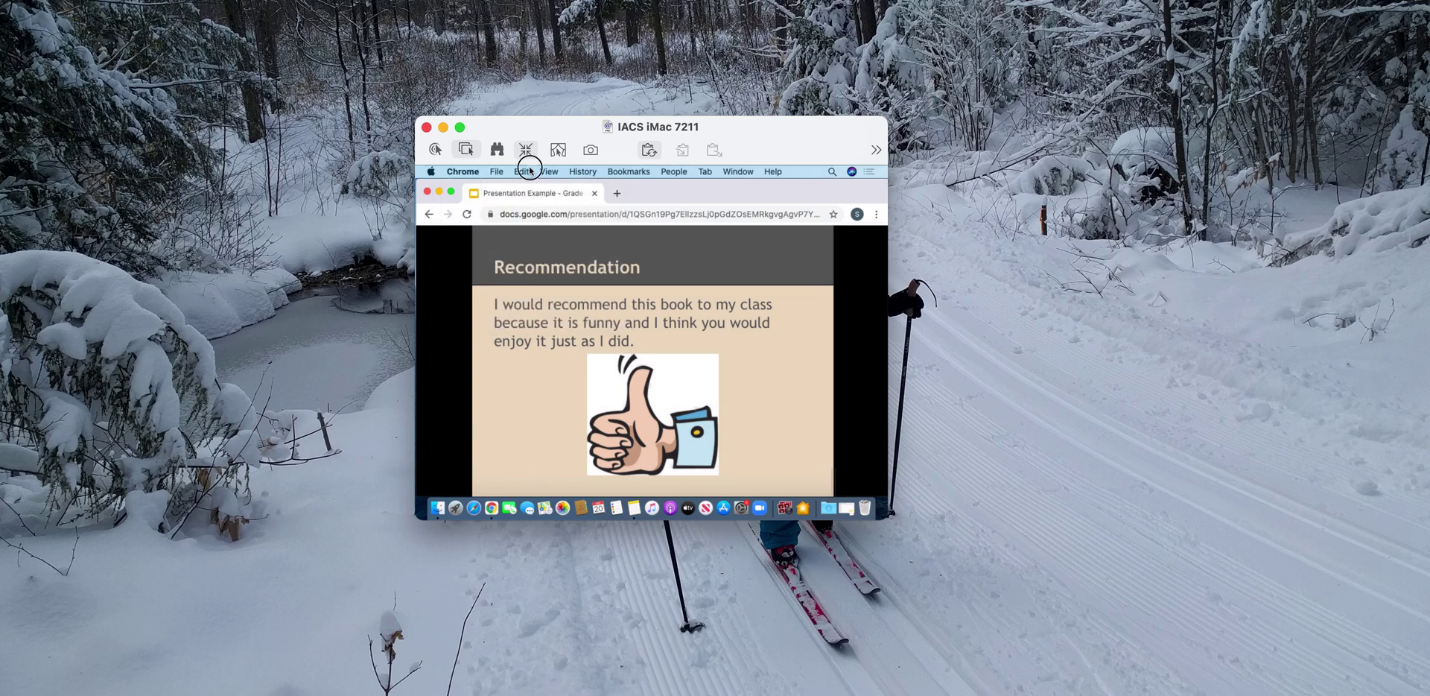
click(530, 170)
click(572, 171)
click(571, 172)
click(643, 195)
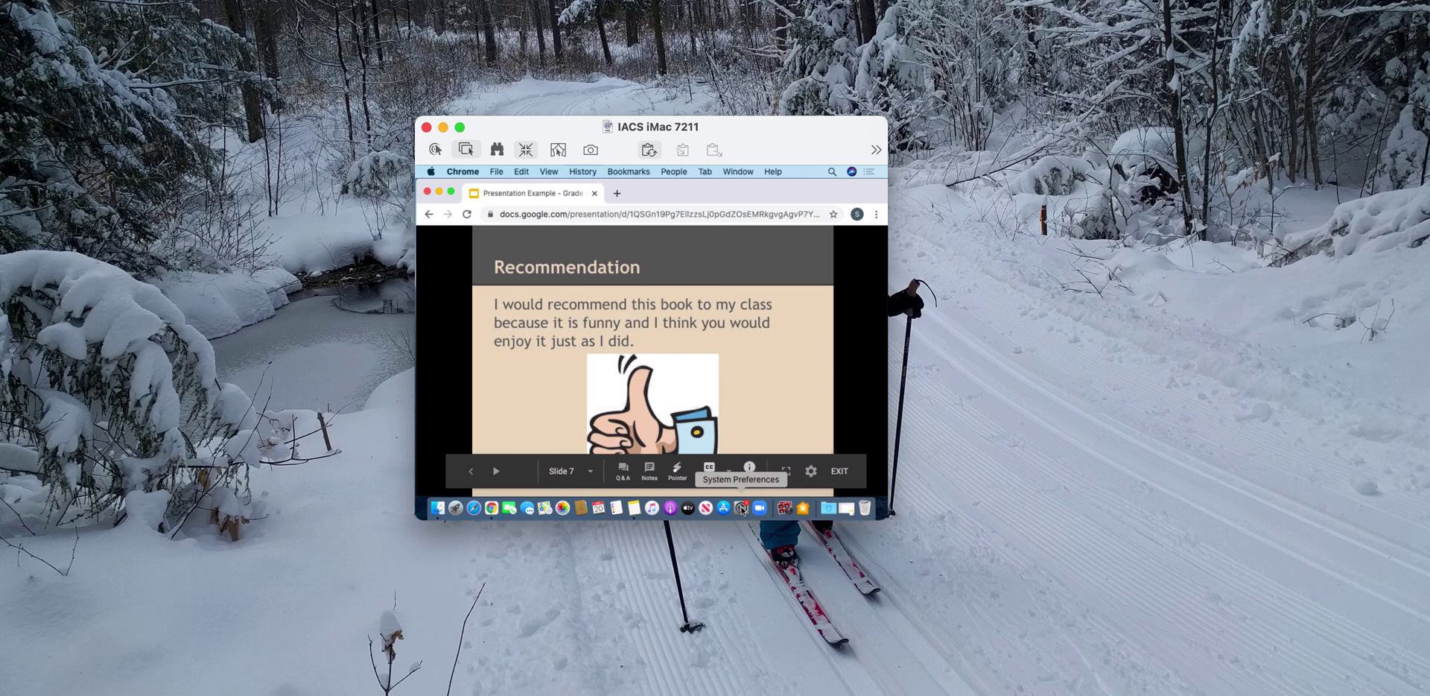
click(852, 171)
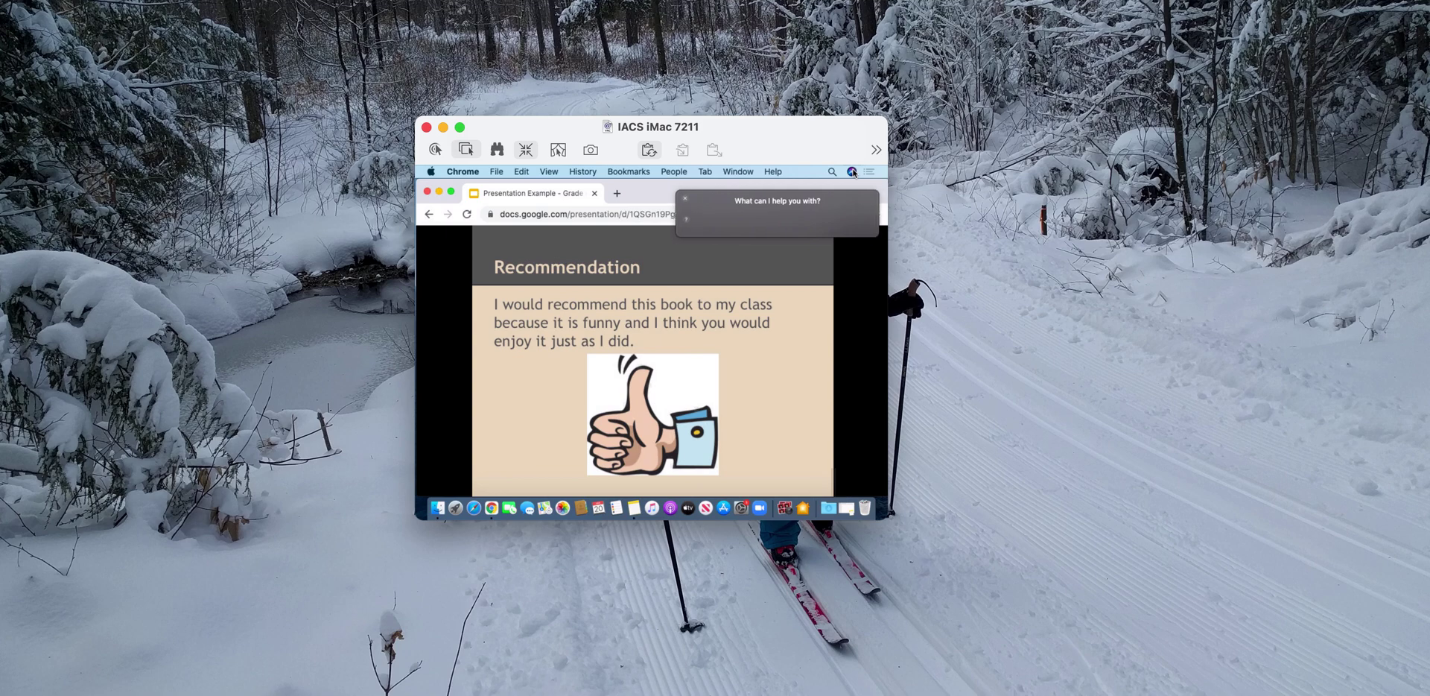
click(870, 172)
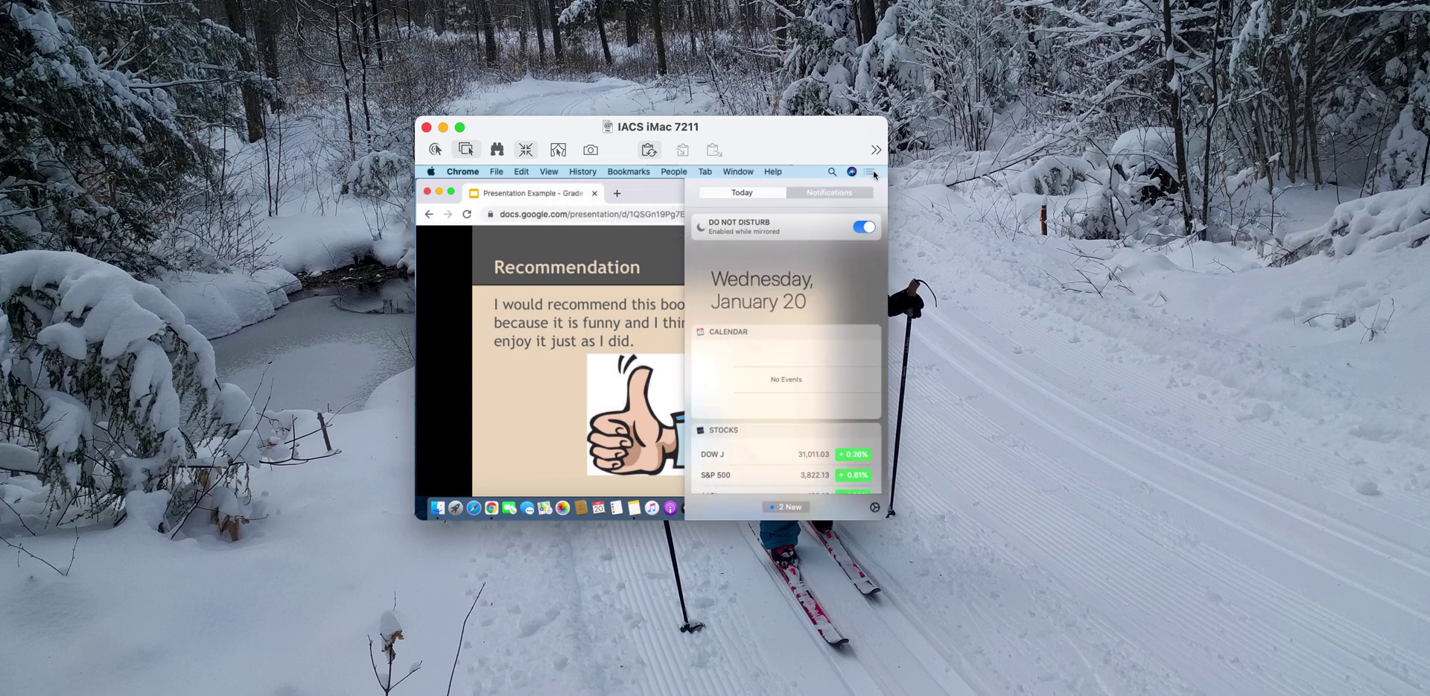
click(681, 211)
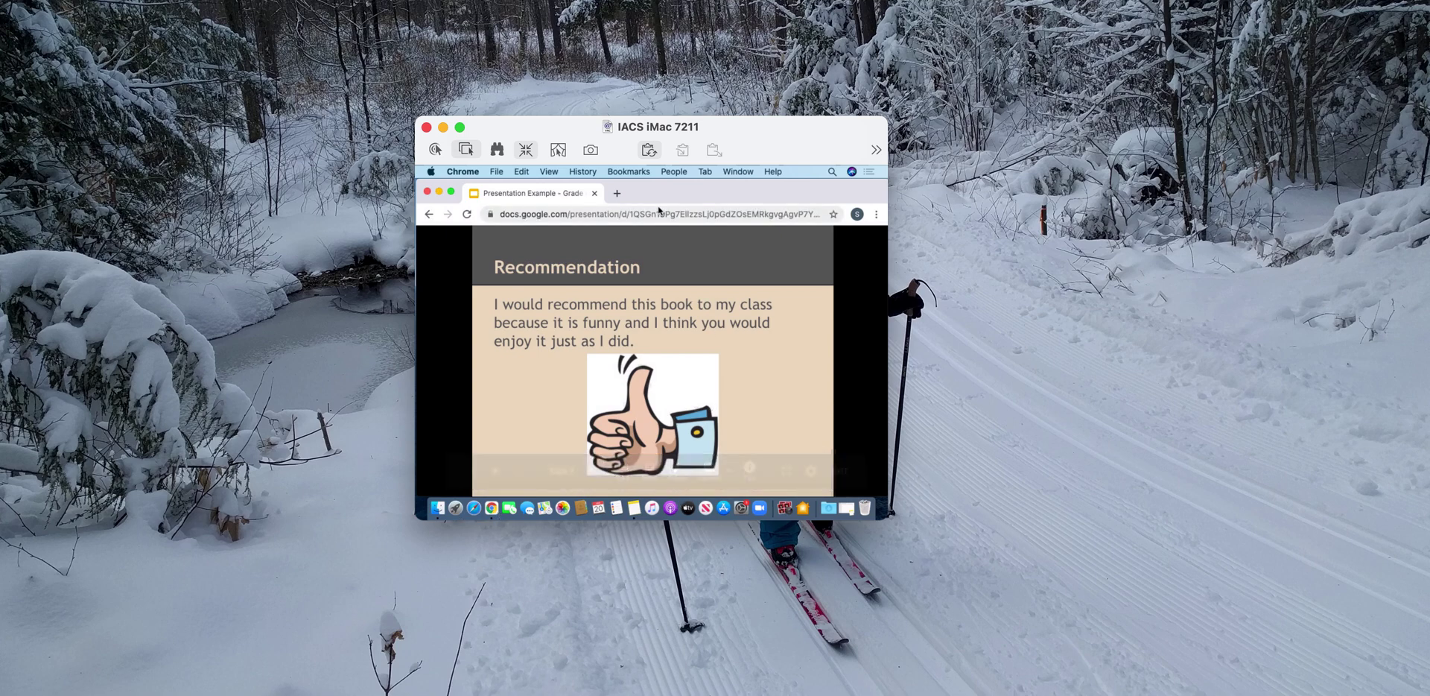
Open the Displays preferences through a Spotlight search for "displays" and optimize the display for iMac.
key(super+space)
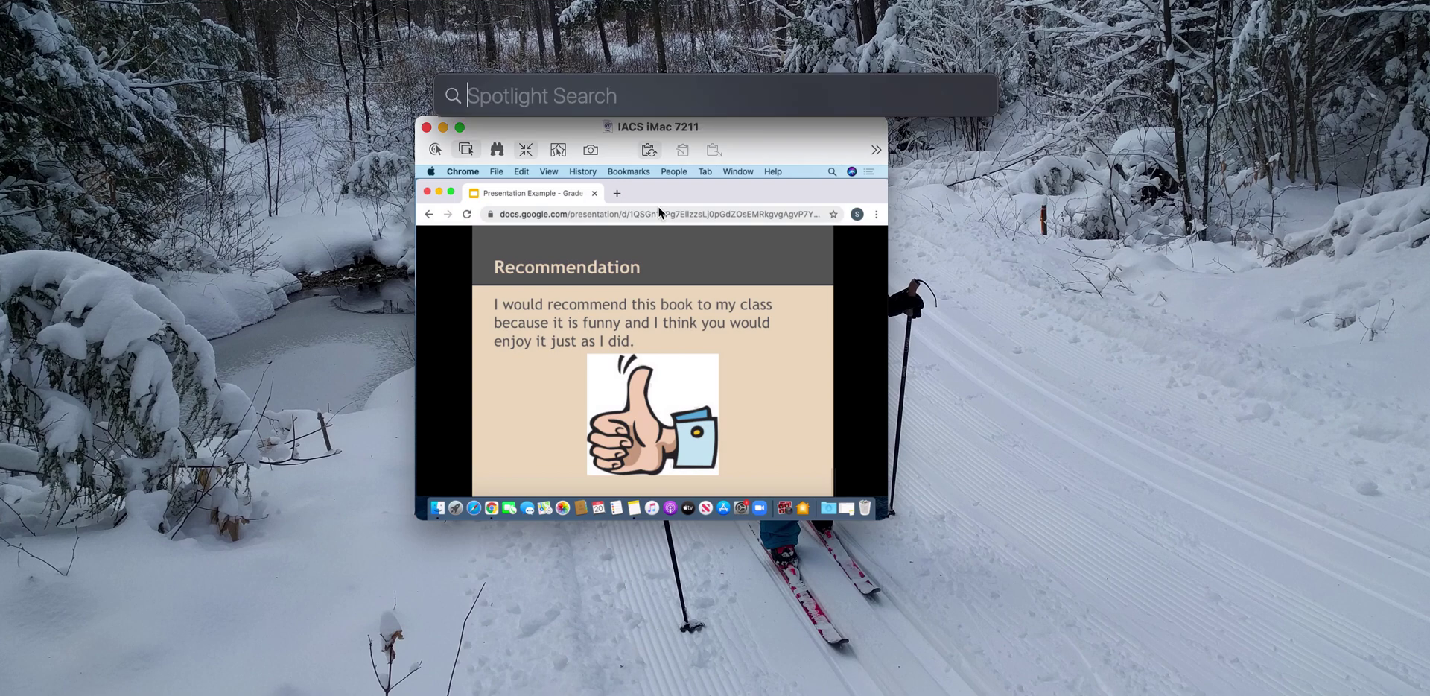
click(619, 278)
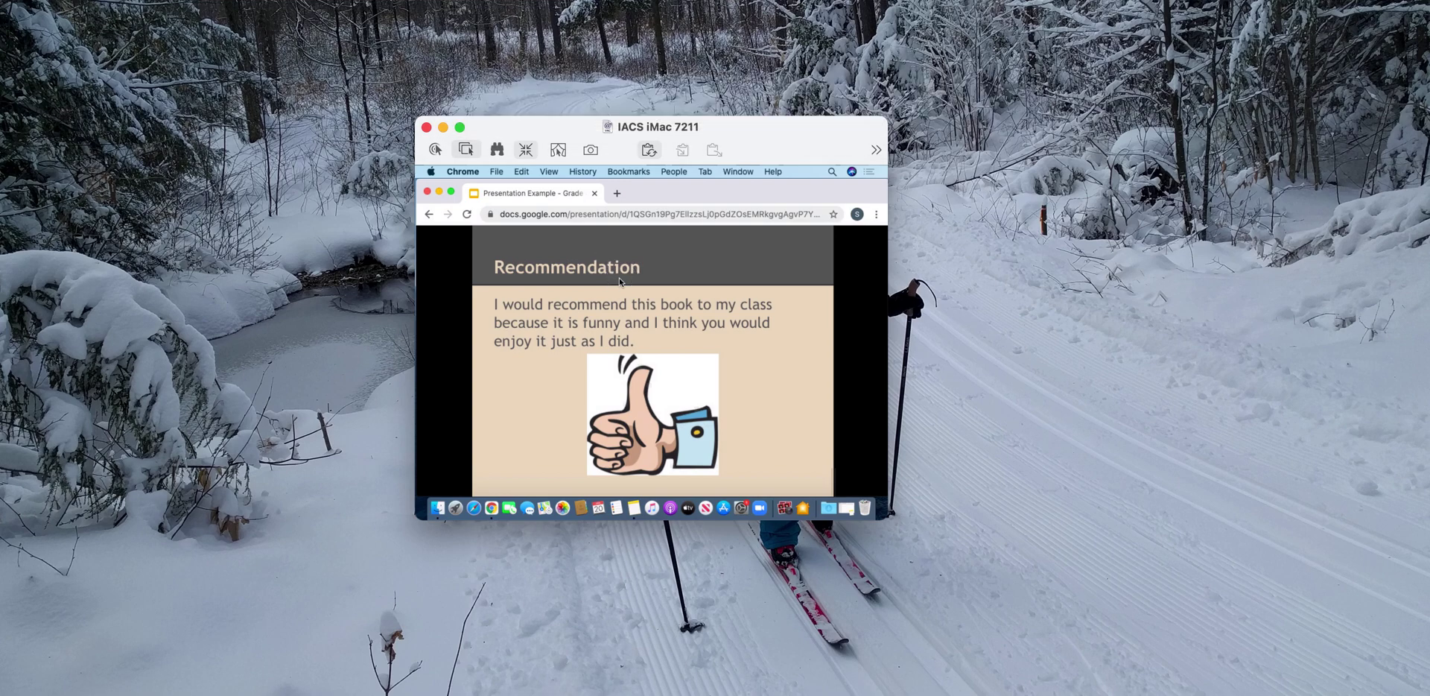
click(832, 172)
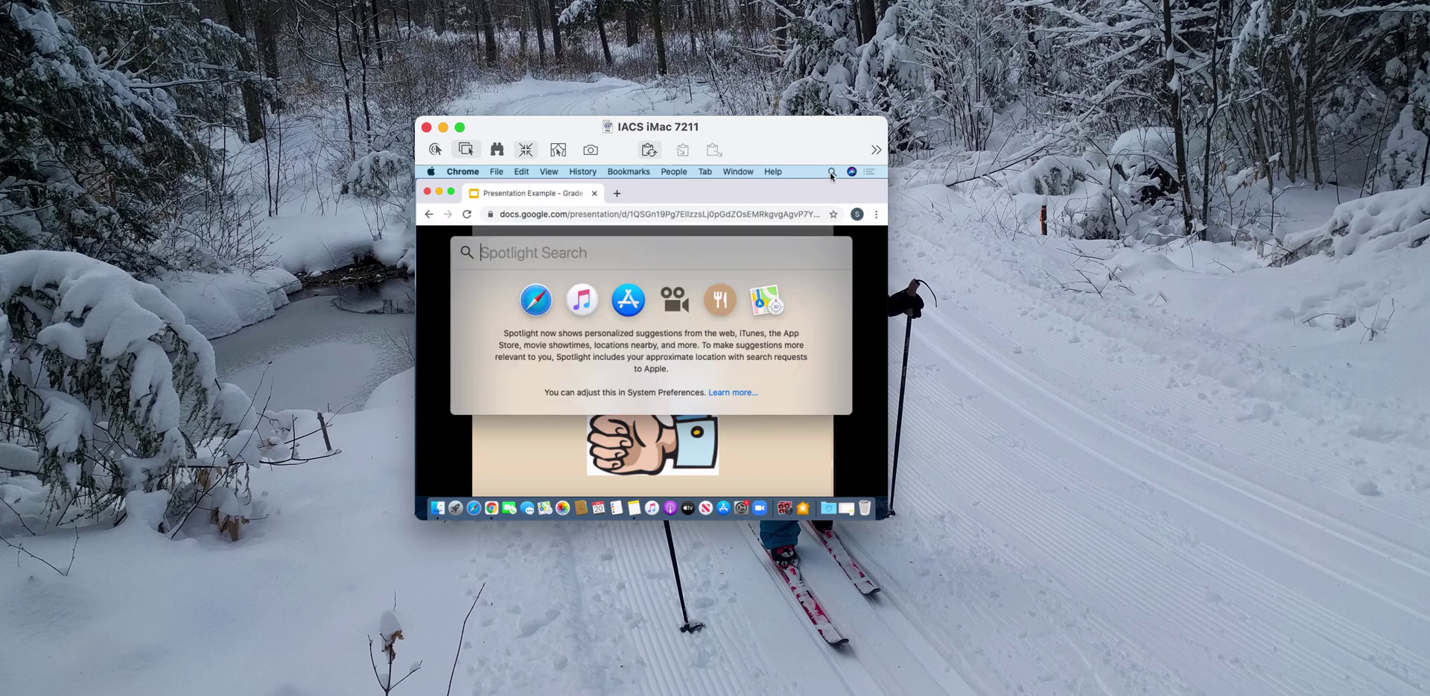
text(displays)
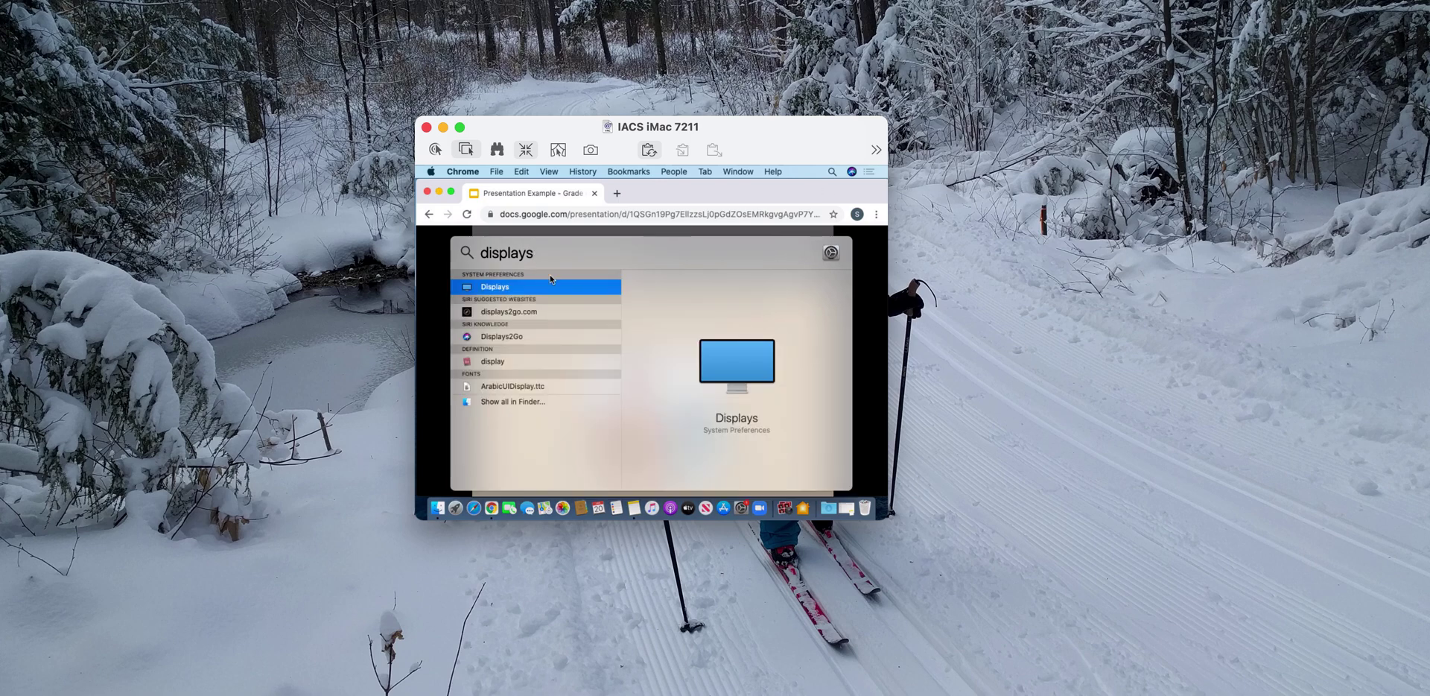
key(super+a)
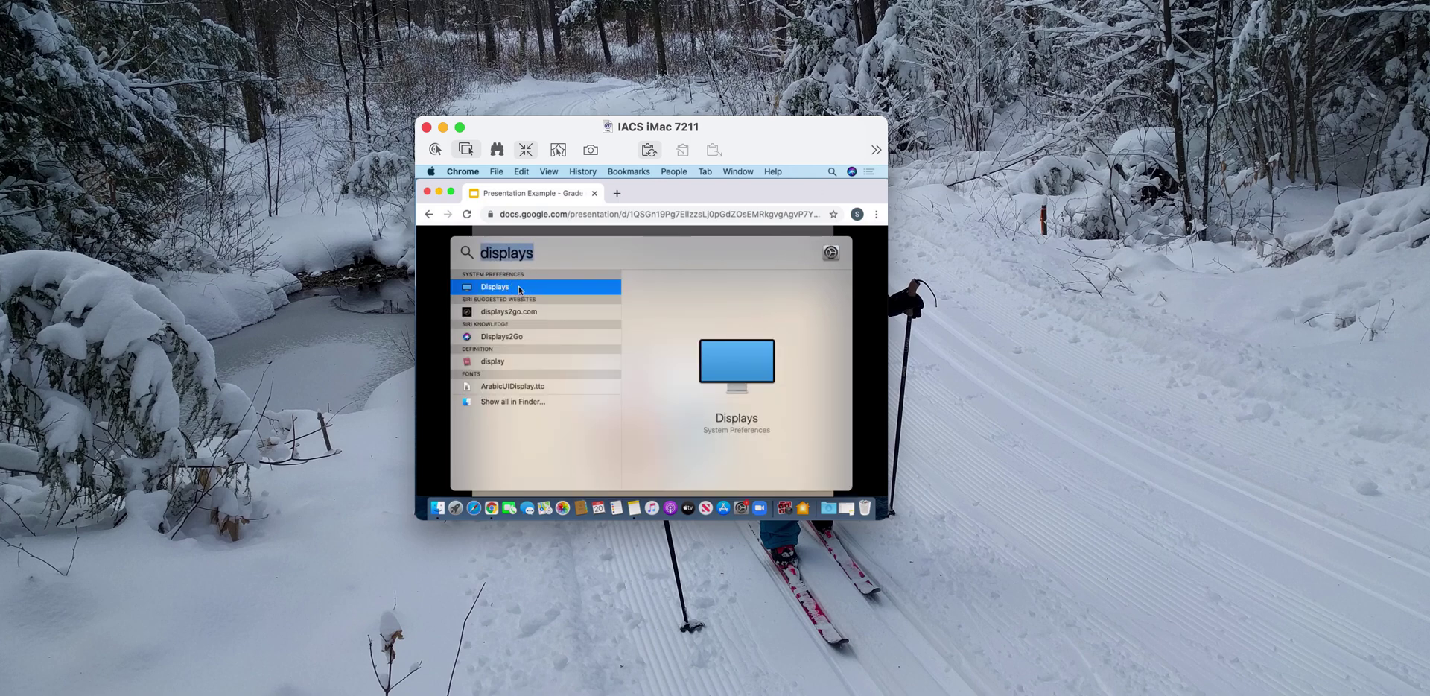
click(519, 290)
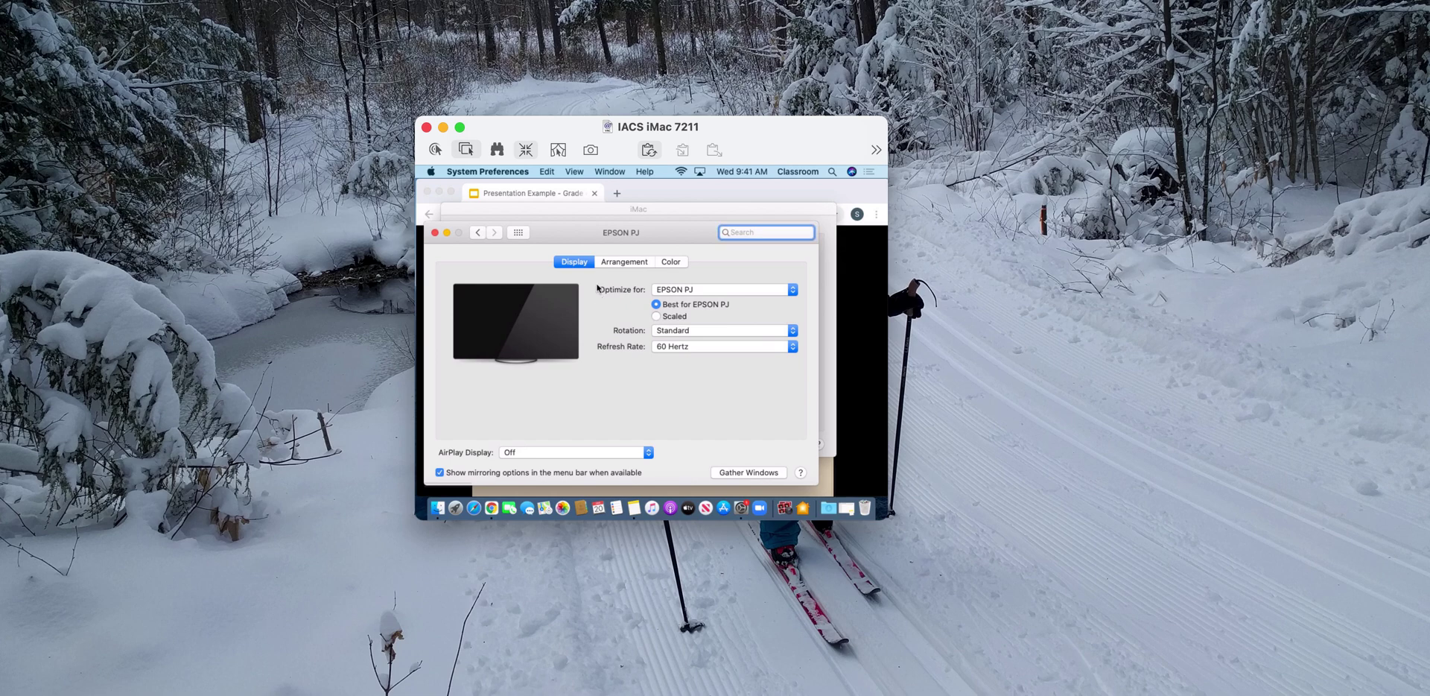
click(680, 289)
click(680, 283)
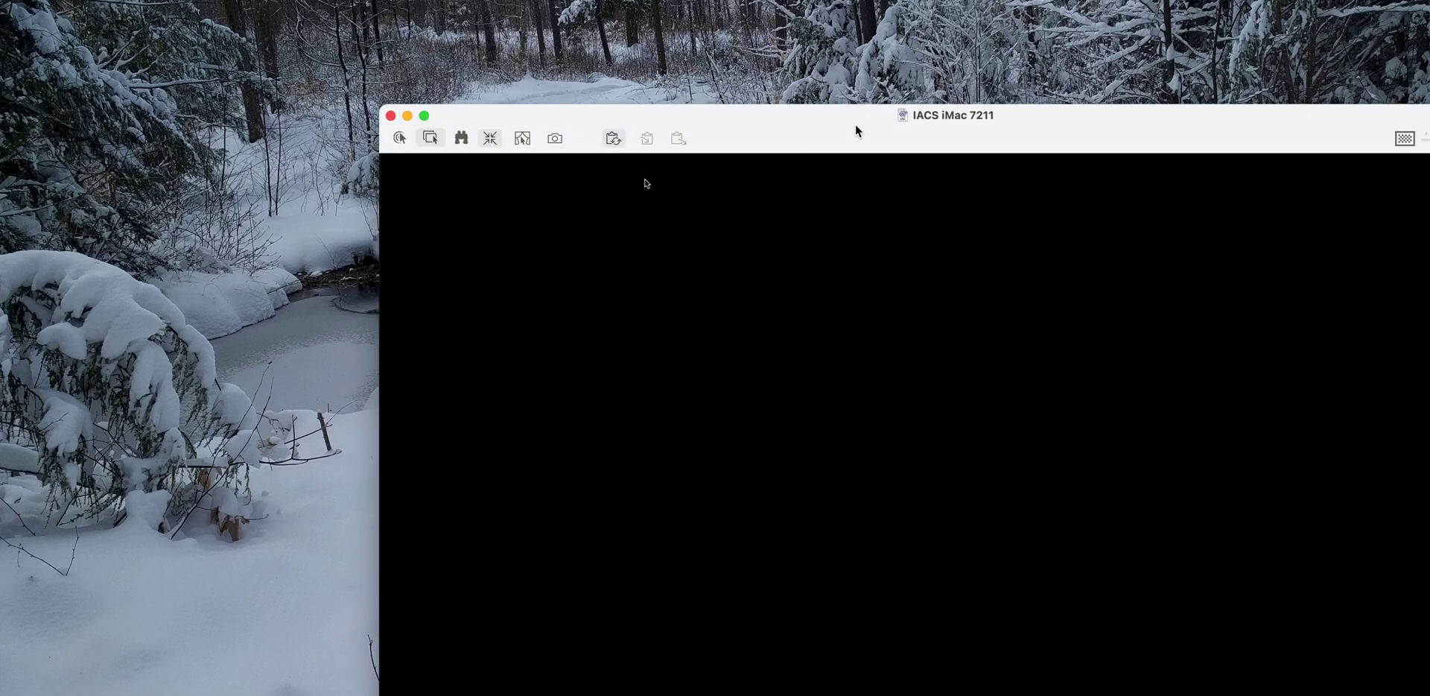